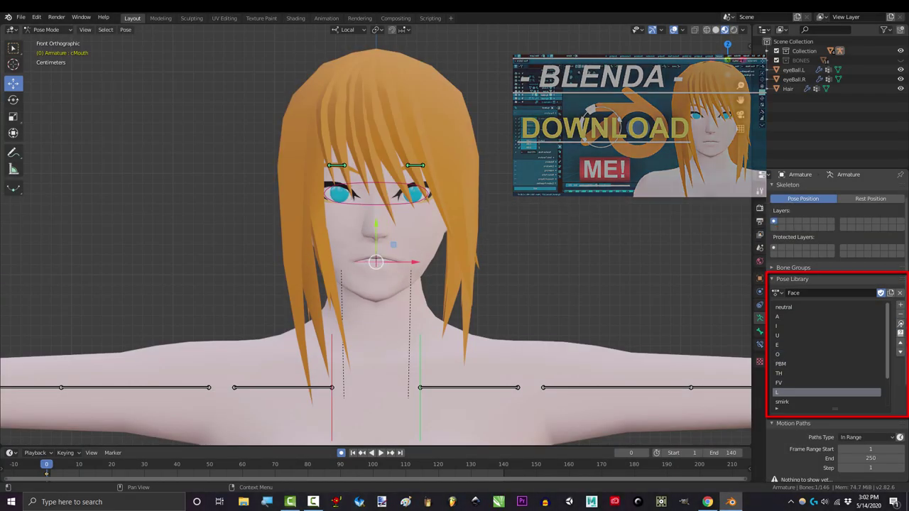
ctrl+scroll(827, 355, down, 5)
Step: Test the cBlink and cBrowL control bones to confirm they deform the face
key(g)
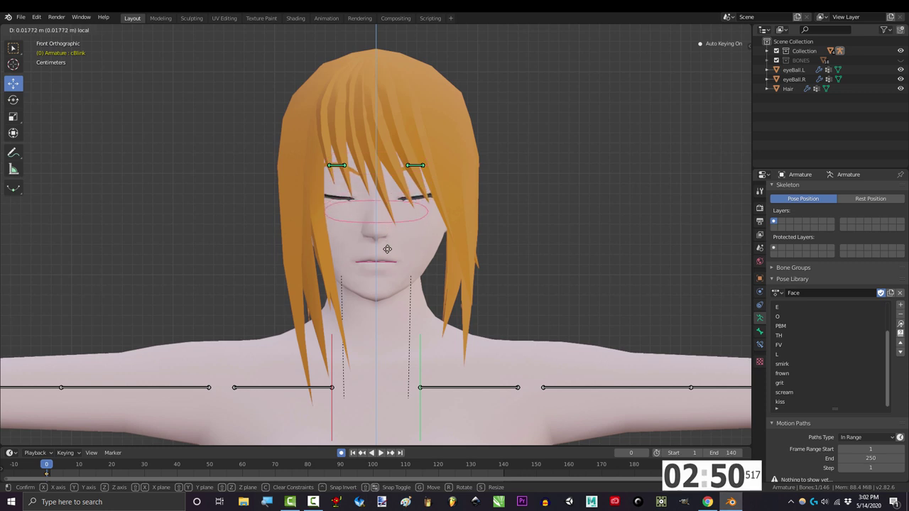
click(383, 244)
click(415, 164)
key(g)
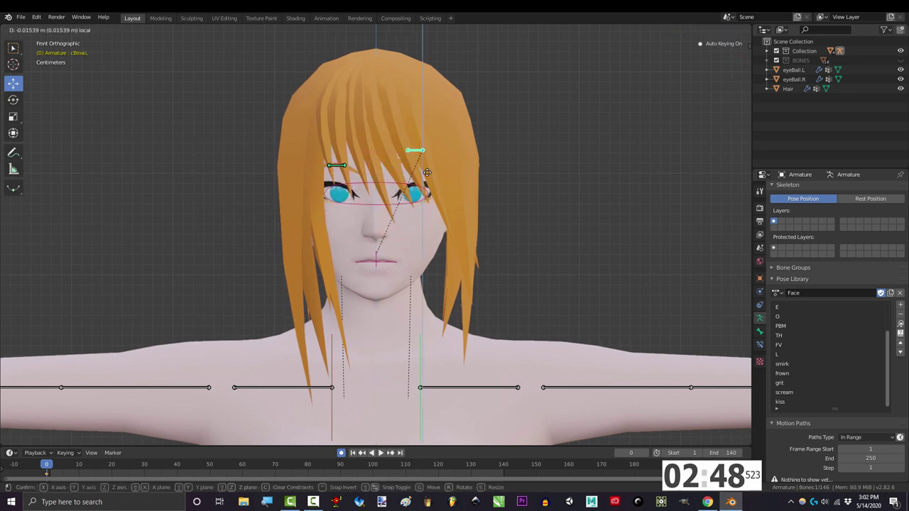
right_click(425, 236)
Step: Test cBrowR, then move cTongue along local X to 0.018668 m in front view
click(336, 165)
key(g)
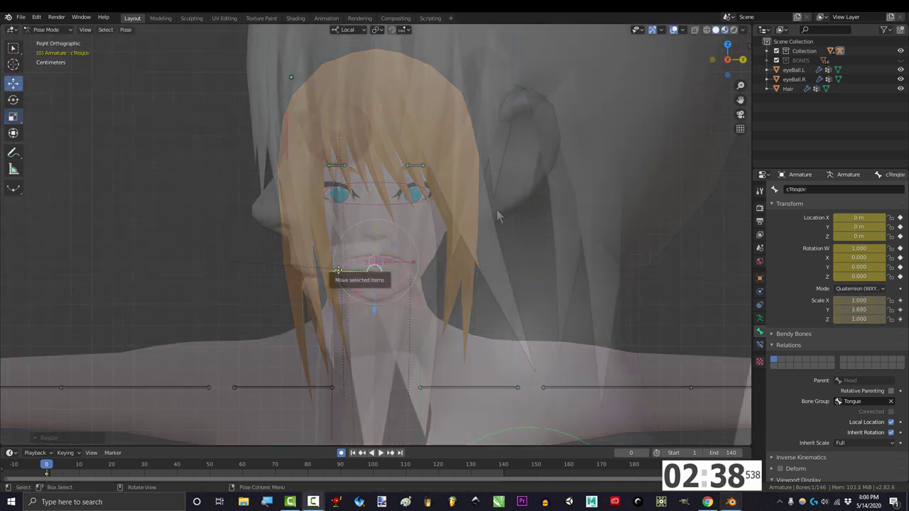
key(z)
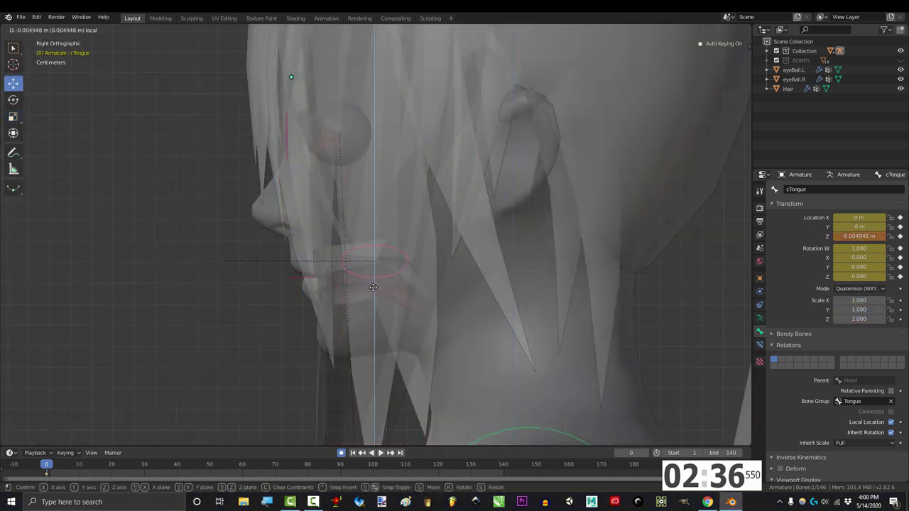
key(z)
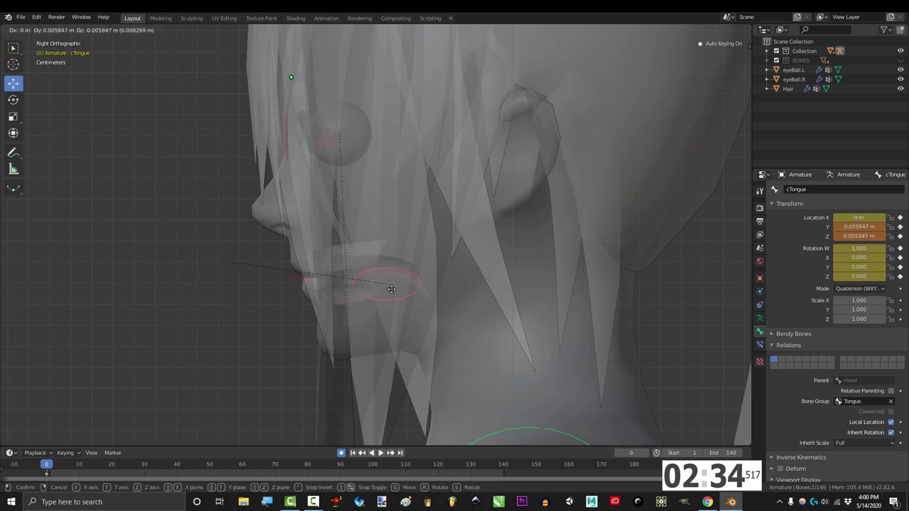
key(KP_1)
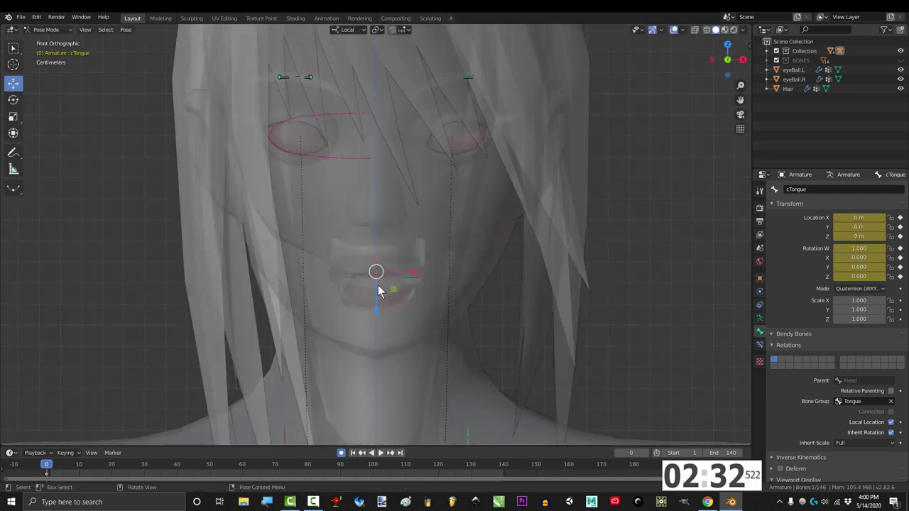
key(x)
key(x)
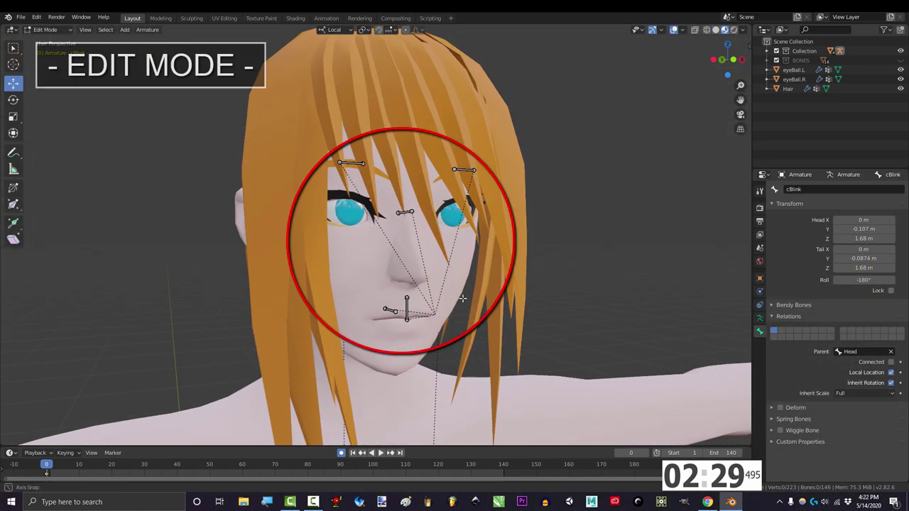
Step: Test the face controls by moving cBlink, then add a driver to the eyesSurprise shape key
drag(596, 152, 313, 338)
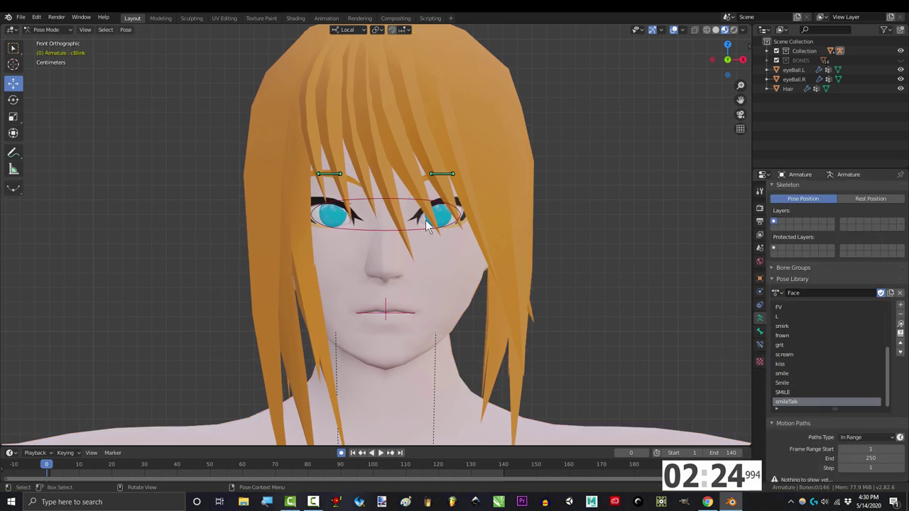
key(g)
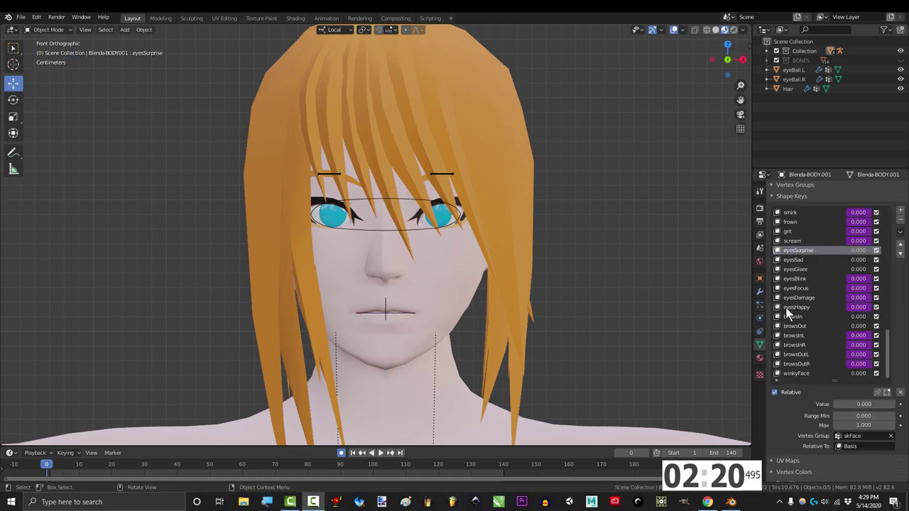
right_click(851, 252)
click(802, 263)
Step: Drive it from Armature bone cBlink's local Z Location with expression -2+(-var*100)
click(830, 368)
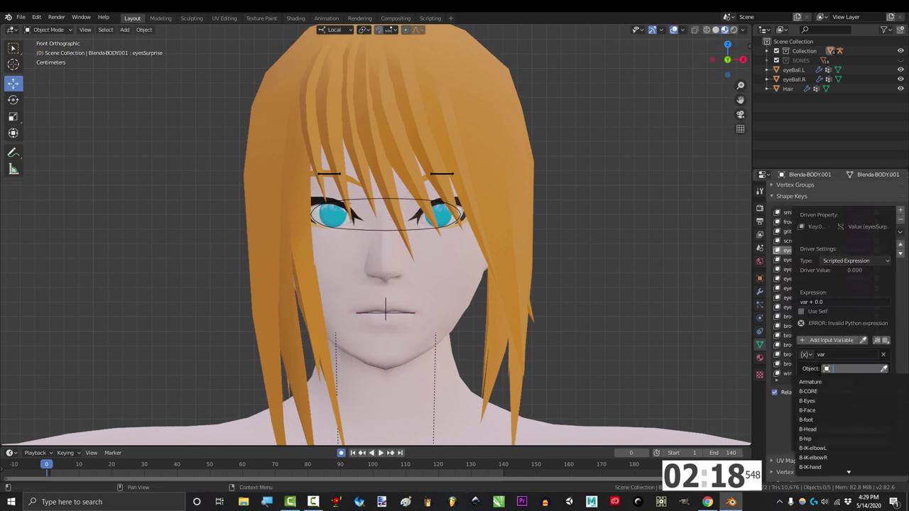
click(835, 391)
click(845, 378)
click(831, 428)
click(855, 391)
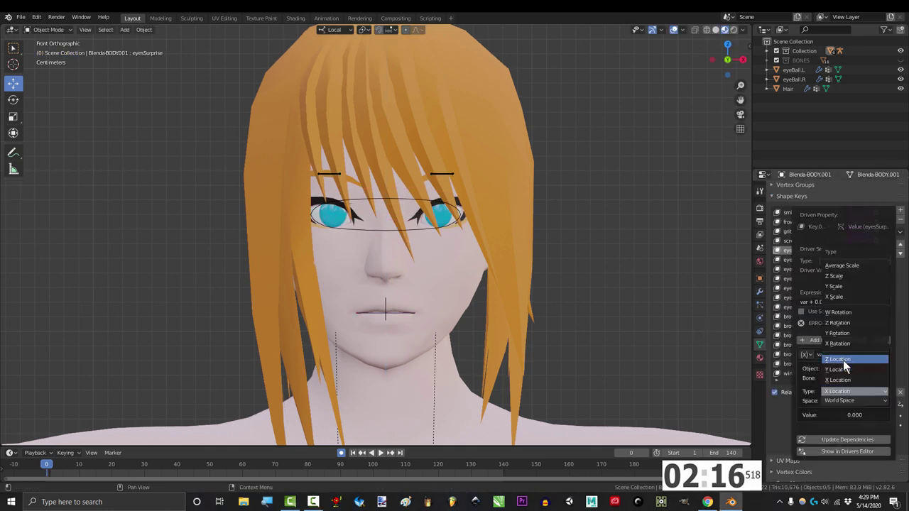
click(844, 366)
click(856, 400)
click(844, 428)
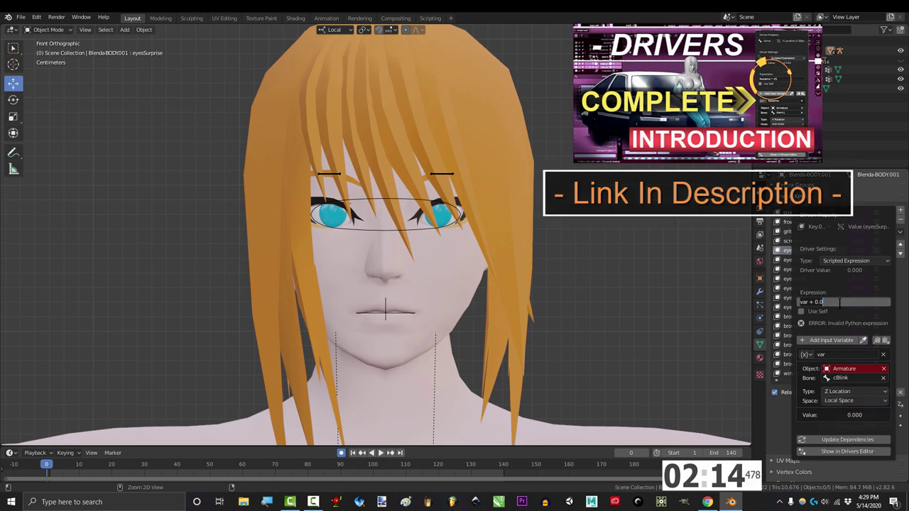
key(Return)
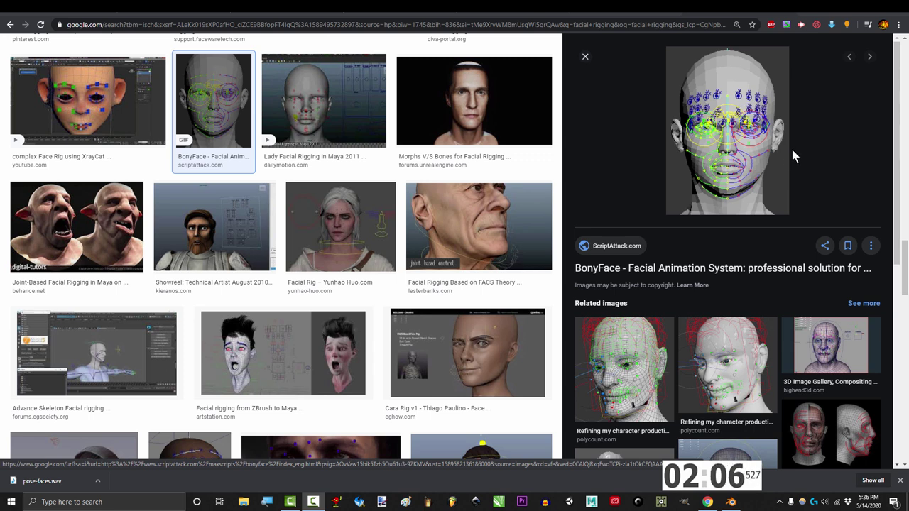
Step: Preview facial rig references: the polycount rig, Cara Rig v1, and Rigging for Faceware mouth image
click(659, 355)
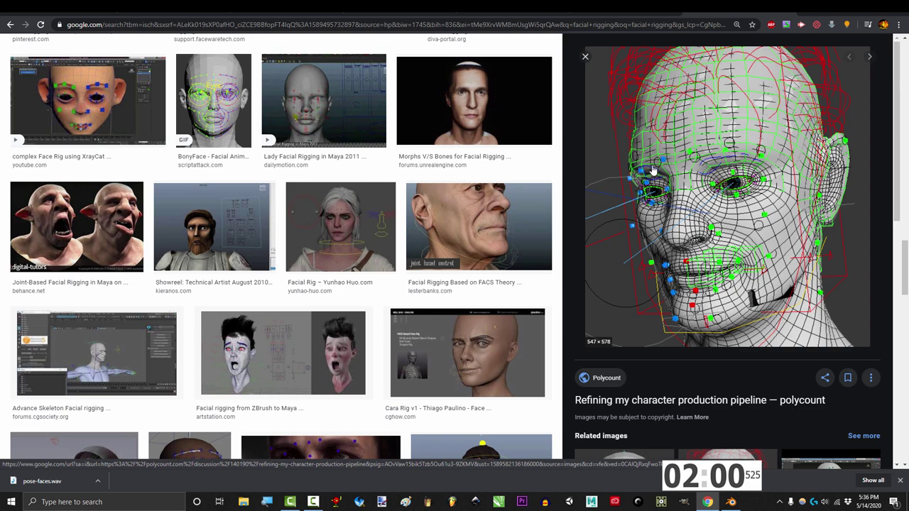
click(320, 240)
scroll(320, 241, down, 2)
click(401, 234)
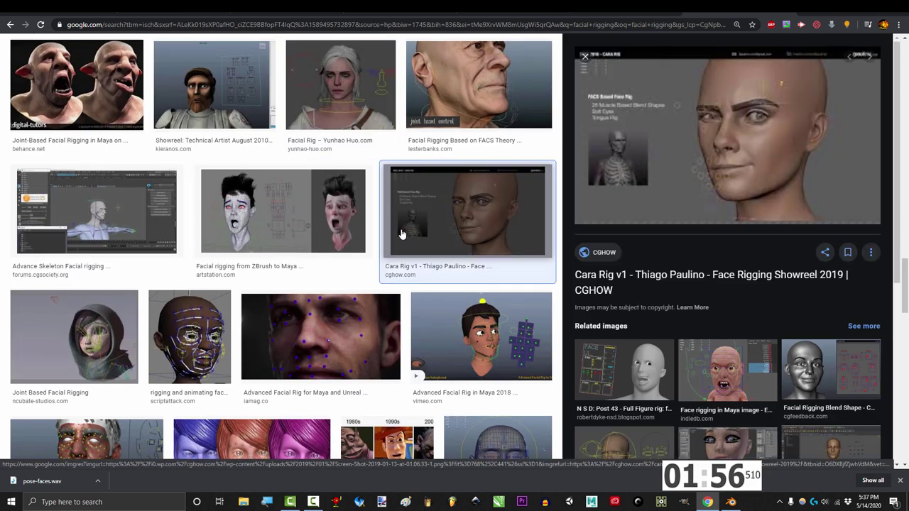
scroll(401, 234, down, 5)
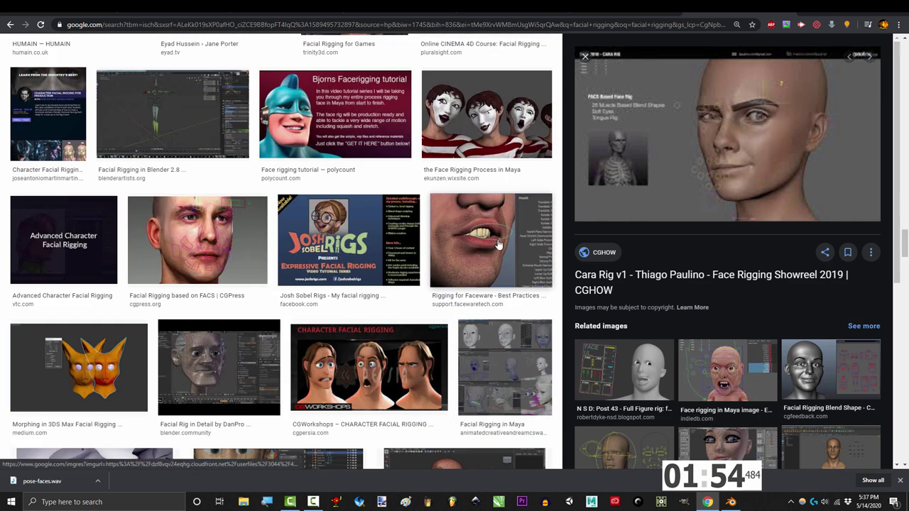
click(498, 244)
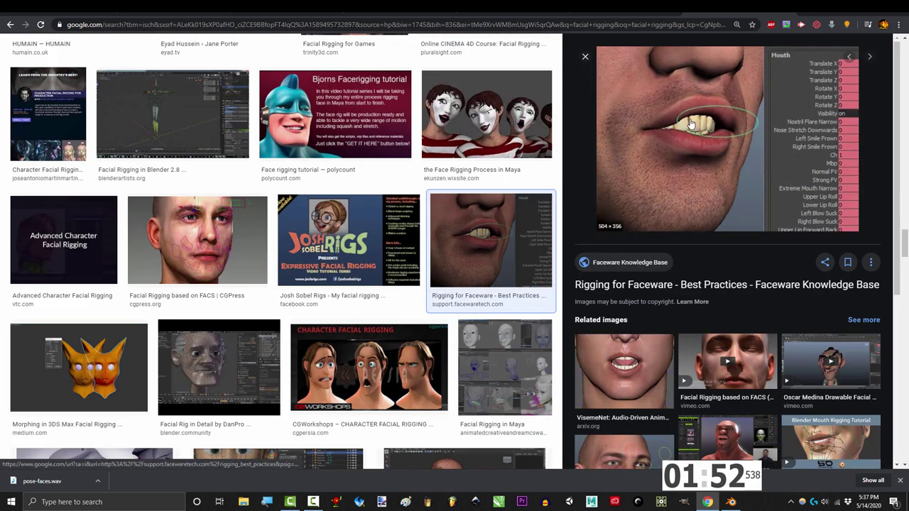
scroll(665, 217, down, 3)
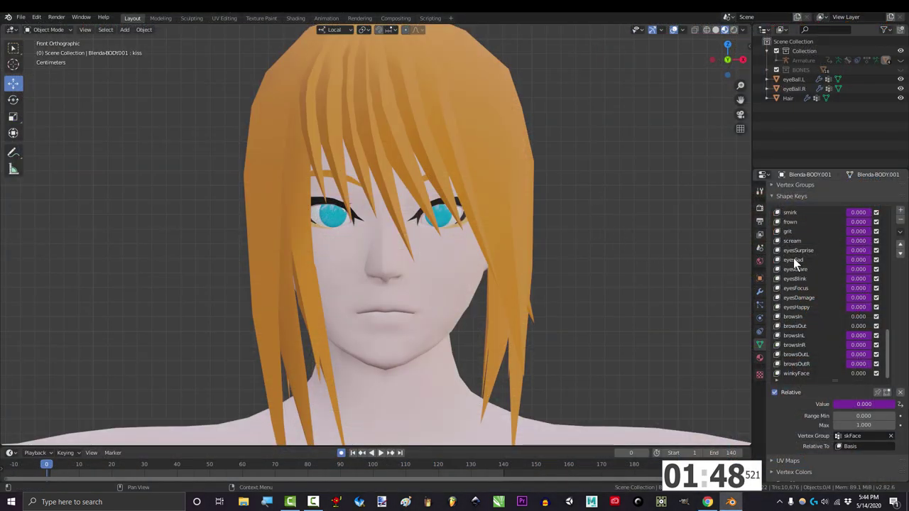
Step: Set winkyFace to full strength and put the visible armature into Pose Mode
drag(859, 373, 884, 372)
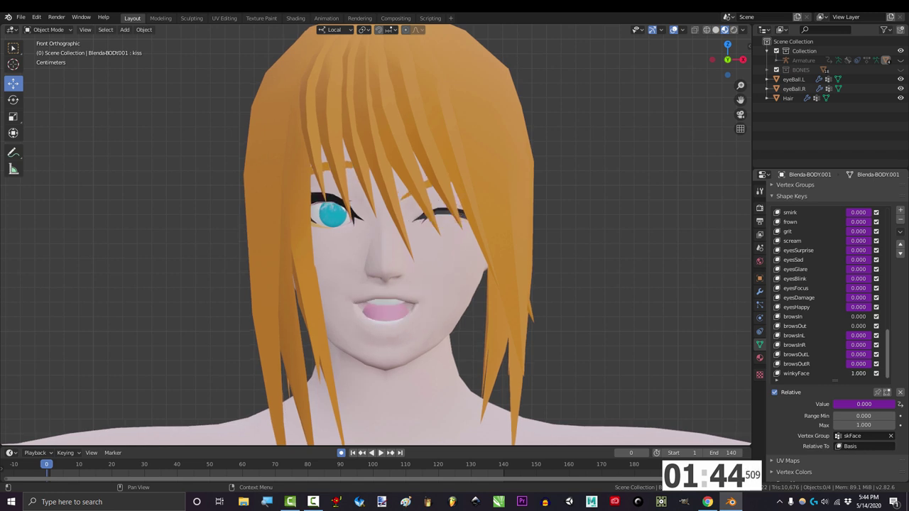
click(900, 60)
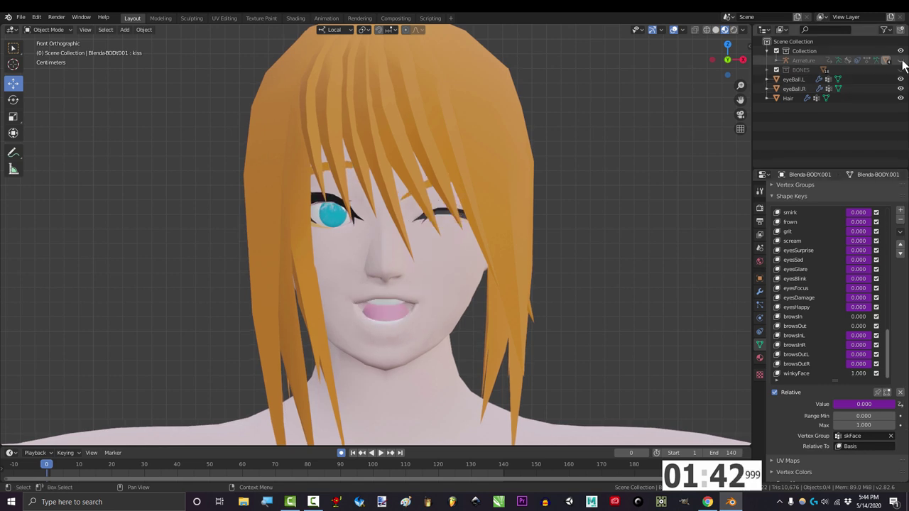
click(441, 206)
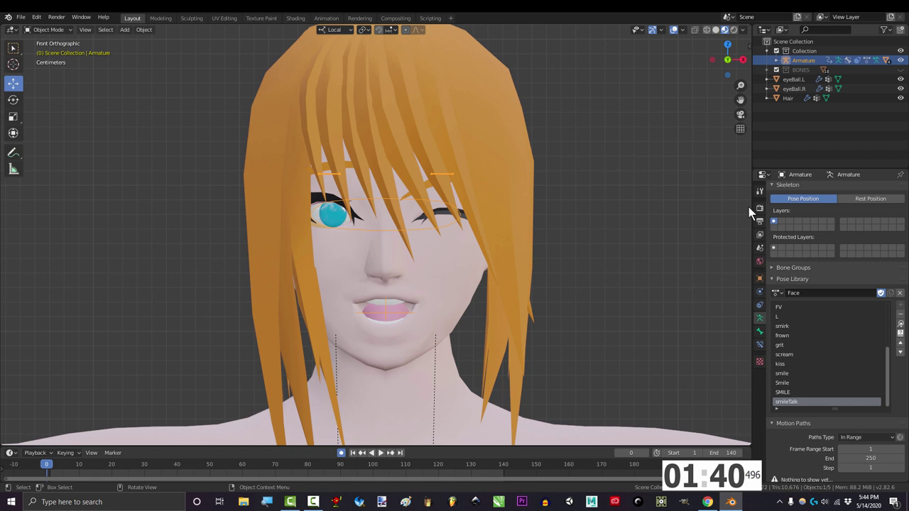
key(ctrl+Tab)
Step: Try the cBlink control, then move the cMouth control bone
click(430, 199)
key(g)
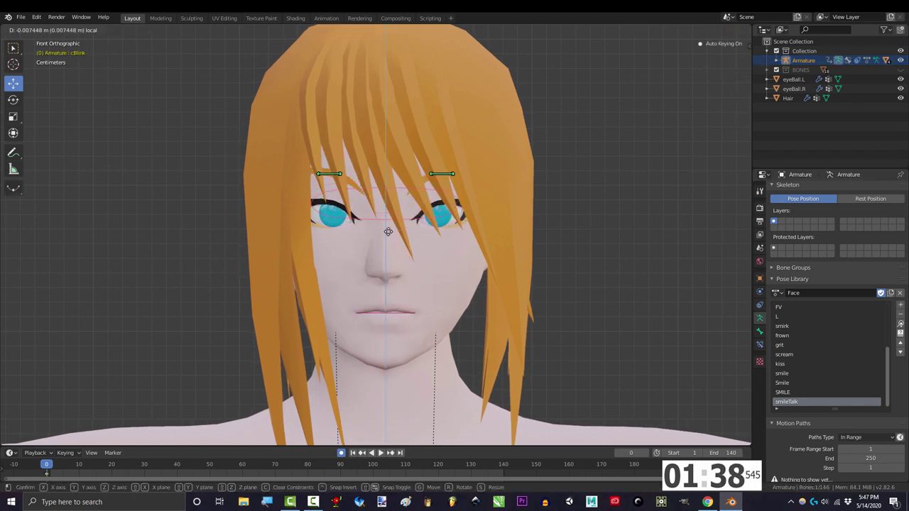
key(Escape)
click(383, 310)
key(g)
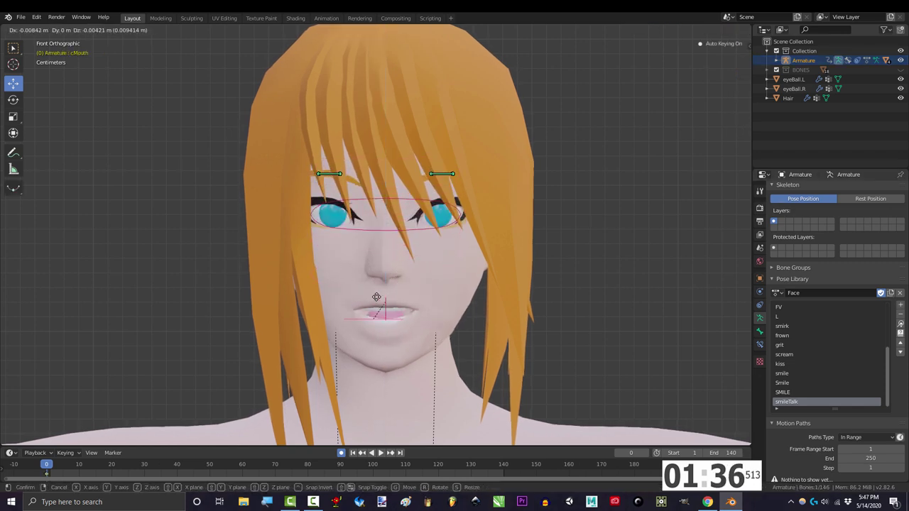
click(400, 319)
mouse_move(400, 319)
middle_down()
mouse_move(388, 345)
mouse_move(358, 324)
mouse_move(414, 326)
middle_up()
Step: Move the cTongue control bone, then shift it vertically along Z
click(388, 345)
key(g)
click(390, 343)
key(g)
key(z)
click(394, 325)
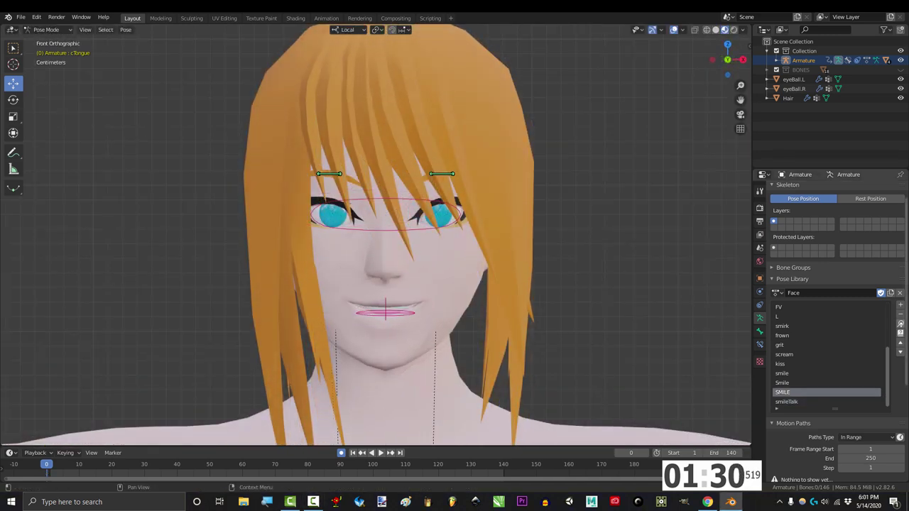
Step: Preview Face poses up to frown and Eyes poses to pain, then set browsInR to 0.893
key(Up)
key(Up)
key(Up)
key(Up)
key(Up)
key(Up)
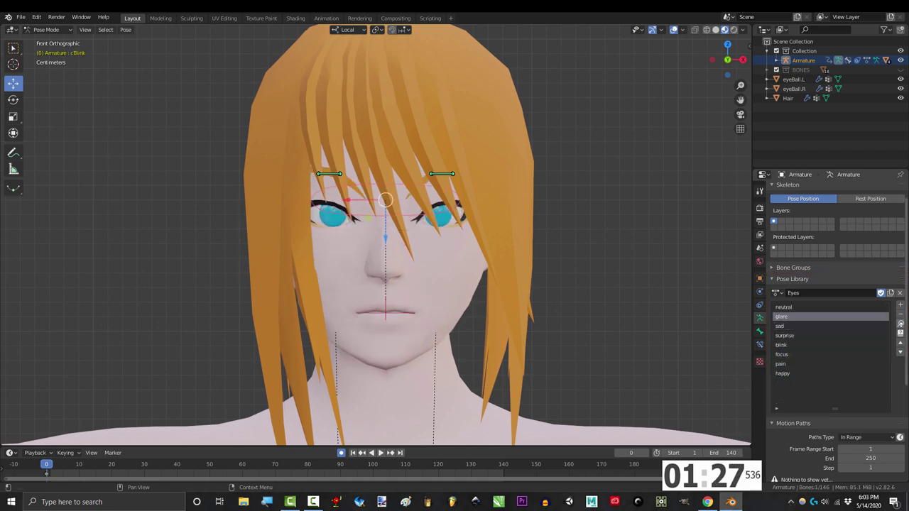
key(Down)
key(Down)
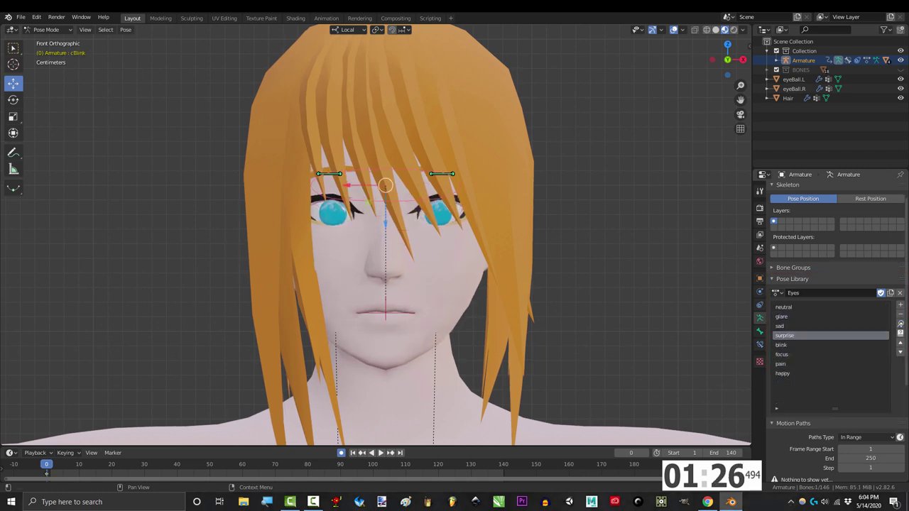
key(Down)
key(Down)
key(Down)
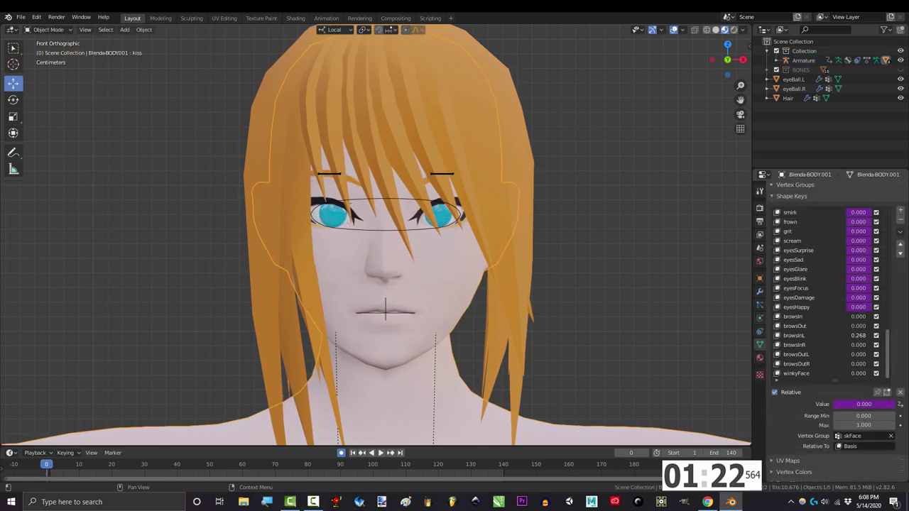
drag(858, 344, 880, 344)
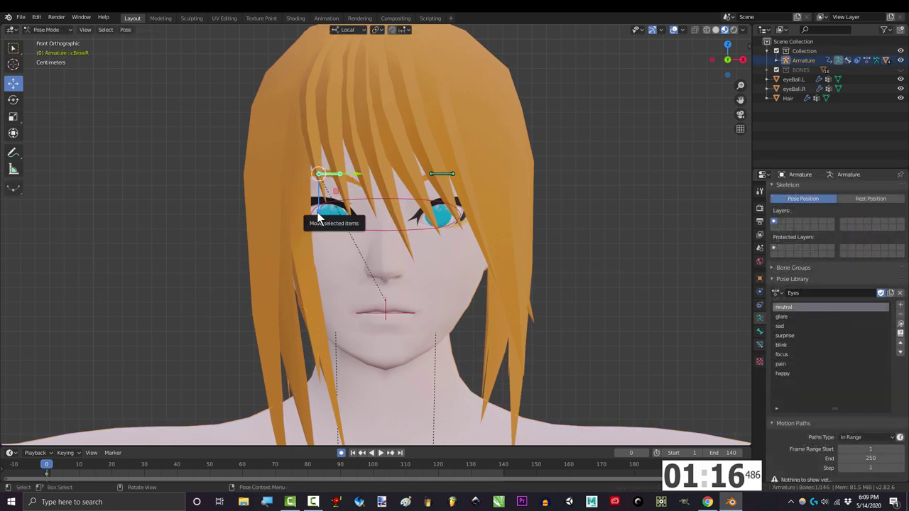
key(g)
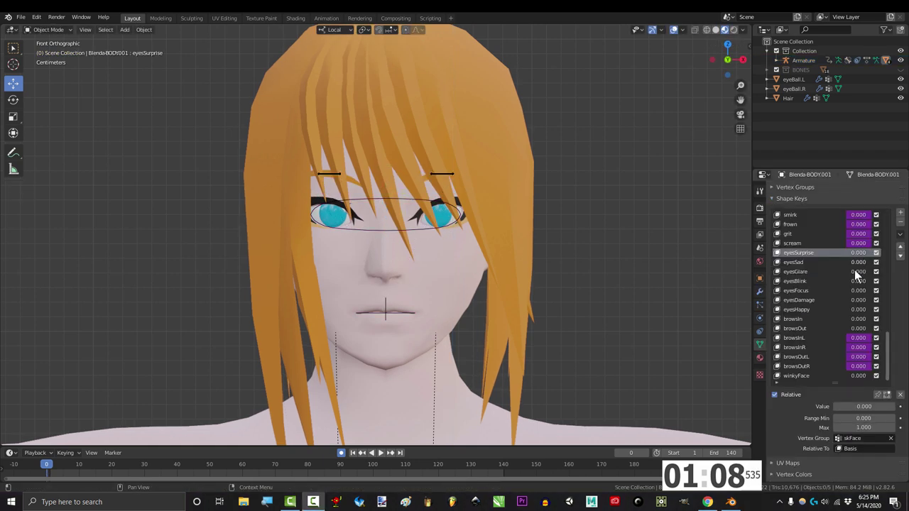
Step: Raise eyesSad to full strength, then move cBlink to narrow the eyes into a squint
mouse_move(858, 262)
mouse_down()
mouse_move(895, 262)
mouse_move(837, 262)
mouse_move(880, 281)
mouse_move(837, 281)
mouse_move(888, 310)
mouse_move(861, 309)
mouse_up()
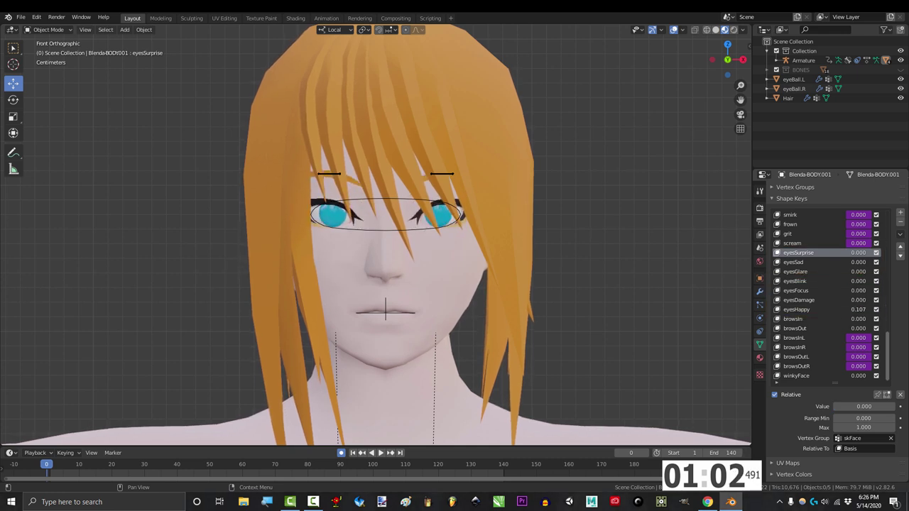
key(ctrl+z)
key(ctrl+z)
key(ctrl+z)
key(ctrl+z)
key(ctrl+z)
key(g)
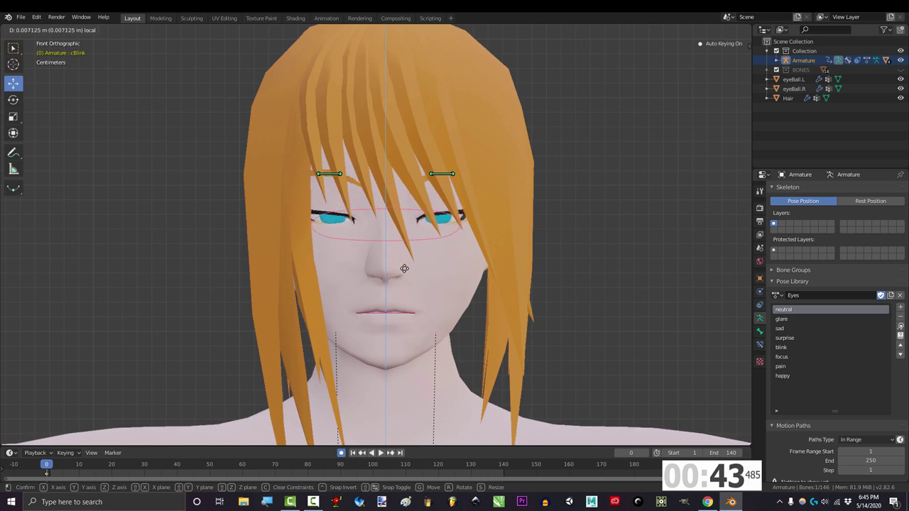
Step: Close and reopen the eyes with cBlink, then reset it
click(396, 325)
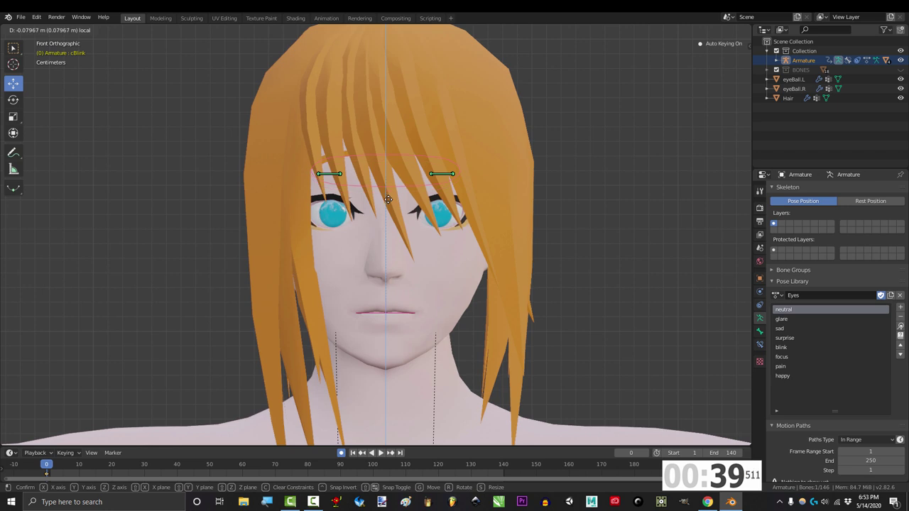
click(391, 252)
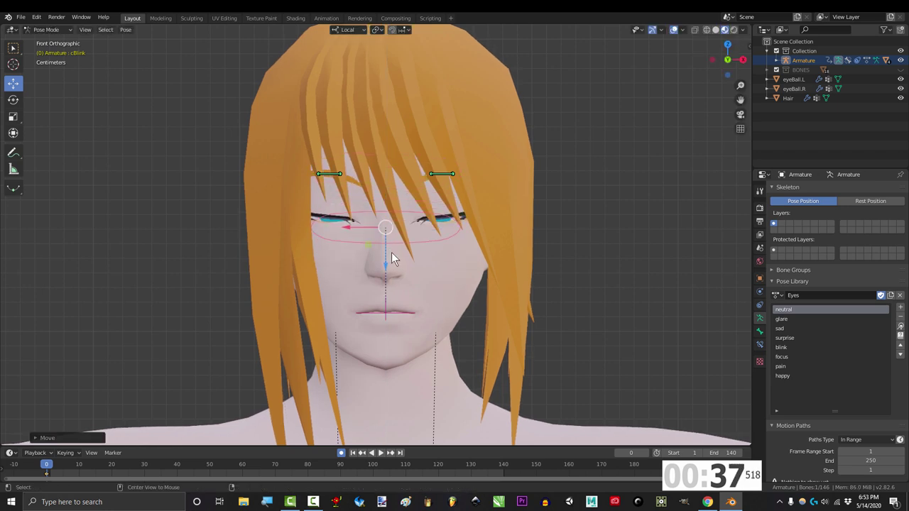
key(ctrl+z)
Step: Lower cMouth along local X to Location Z -0.05 m so the lips part
click(384, 307)
key(g)
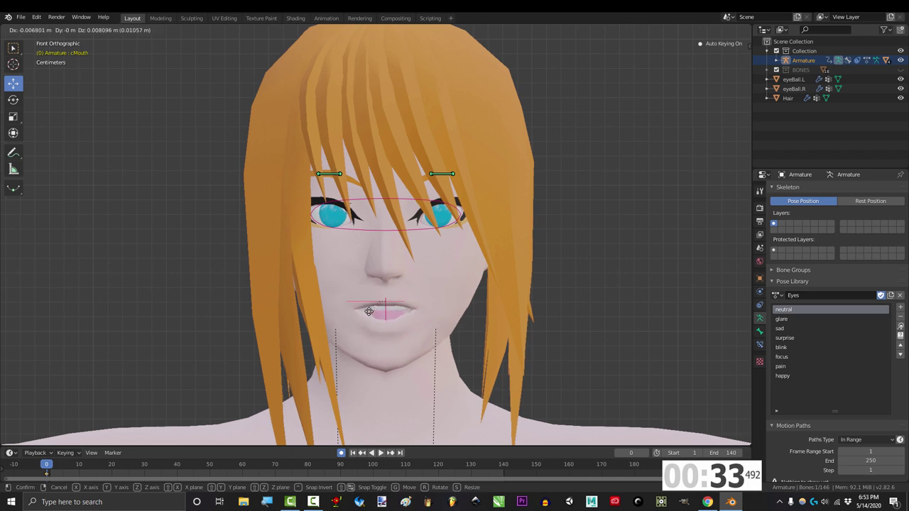
key(x)
key(x)
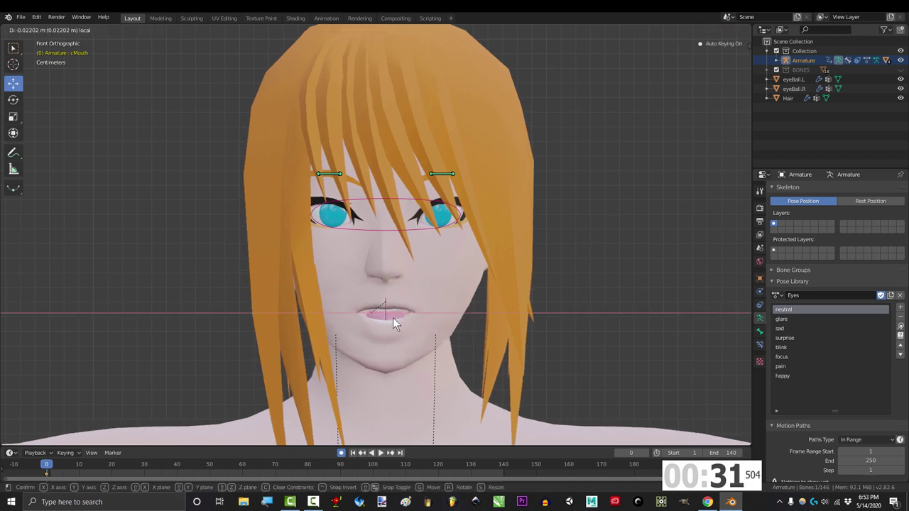
click(394, 320)
key(ctrl+z)
drag(385, 274, 397, 252)
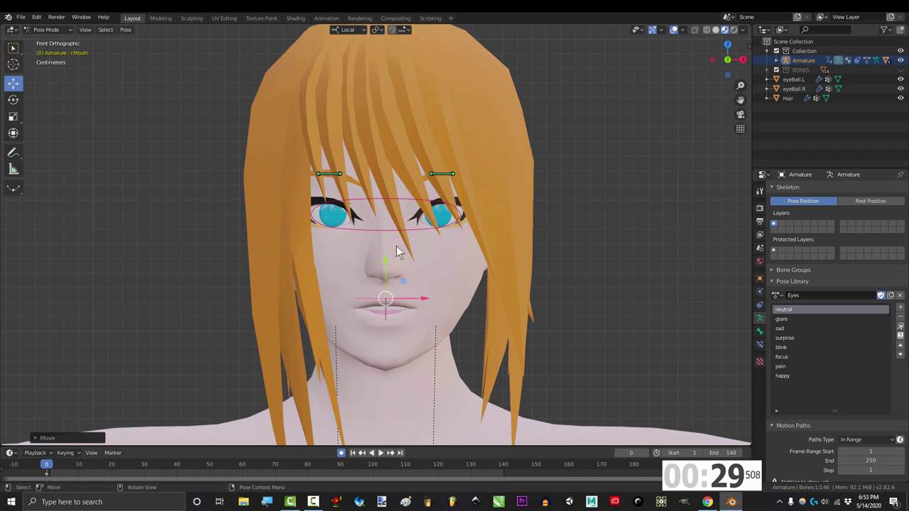
key(g)
key(x)
key(x)
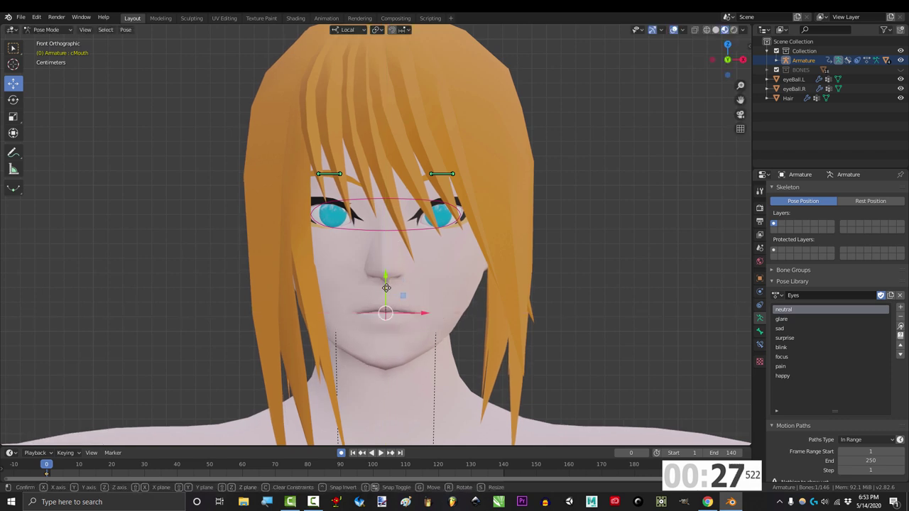
middle_drag(411, 325, 401, 331)
click(389, 331)
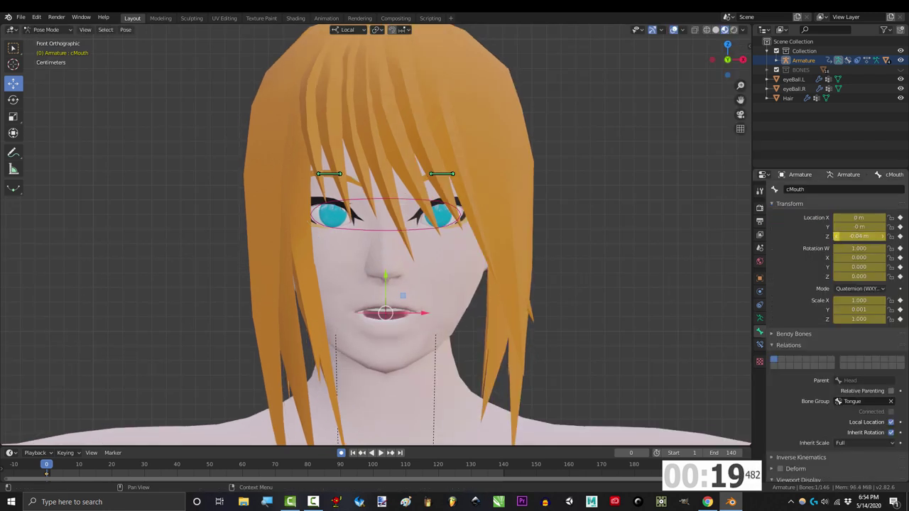
Step: Set cMouth Location Z to -0.02 m, then try moving and rotating it
drag(885, 239, 891, 240)
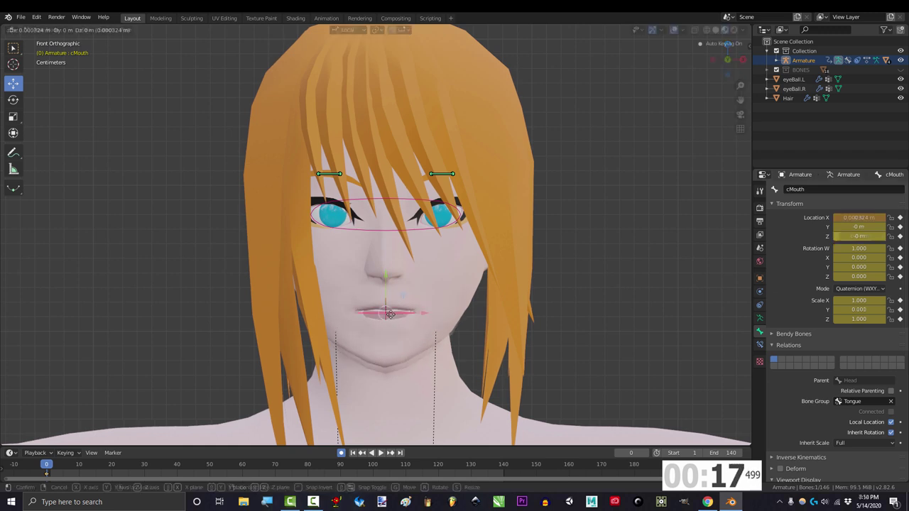
key(g)
key(r)
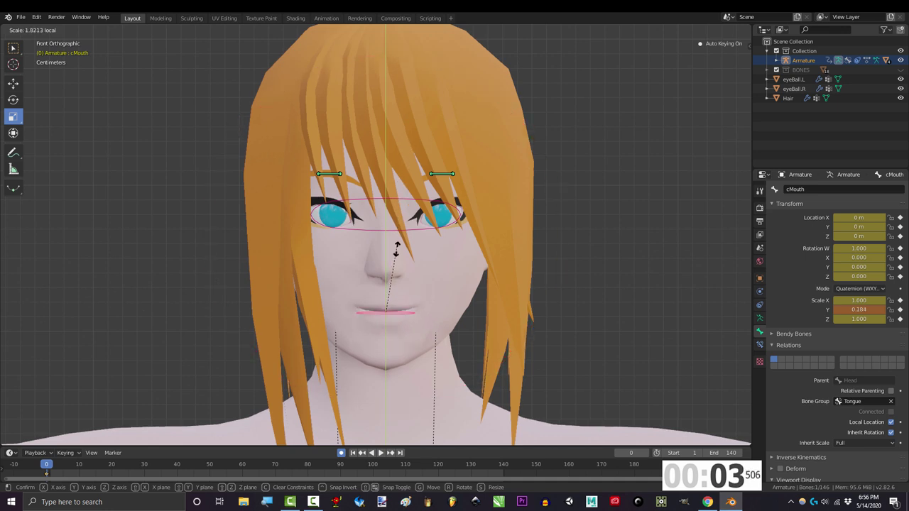
Step: Add a pose named neutral to the Eyes library and move it to the top
click(759, 318)
click(900, 304)
click(879, 306)
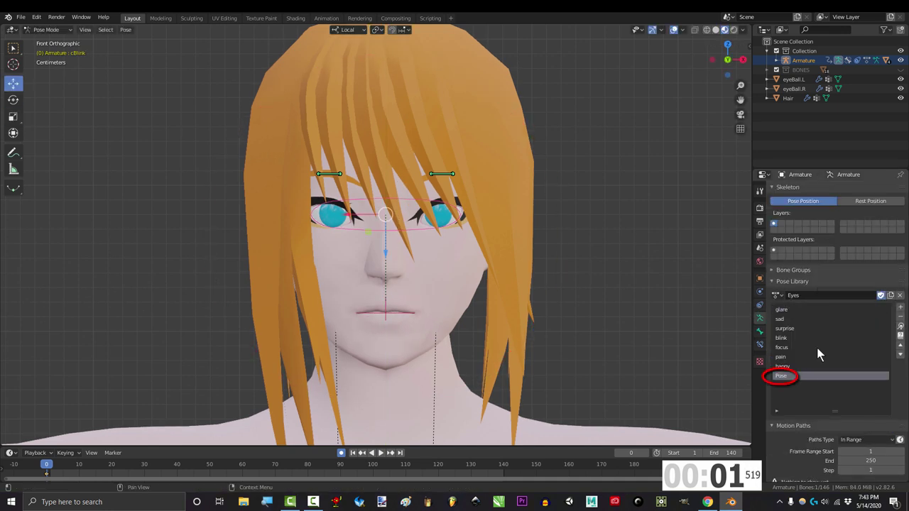
double_click(796, 376)
text(neutral)
click(900, 346)
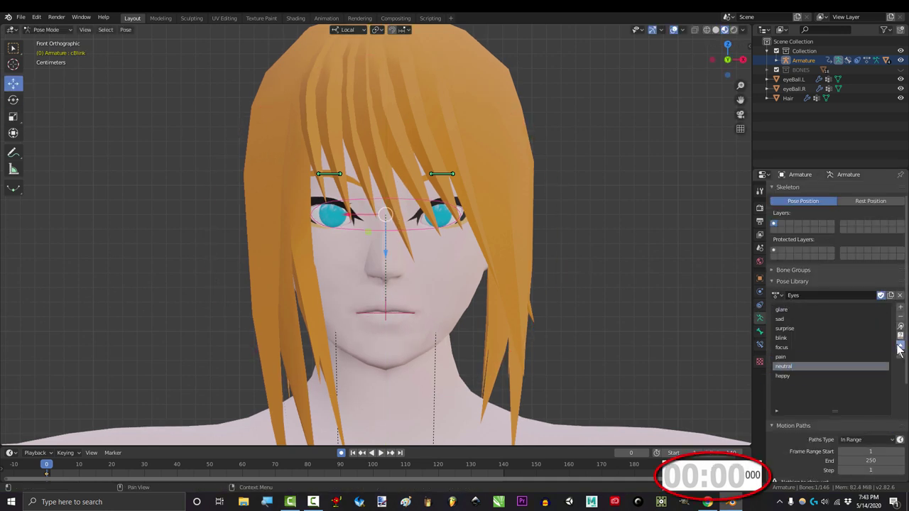
click(900, 346)
click(900, 346)
click(900, 346)
click(900, 346)
click(900, 346)
click(900, 345)
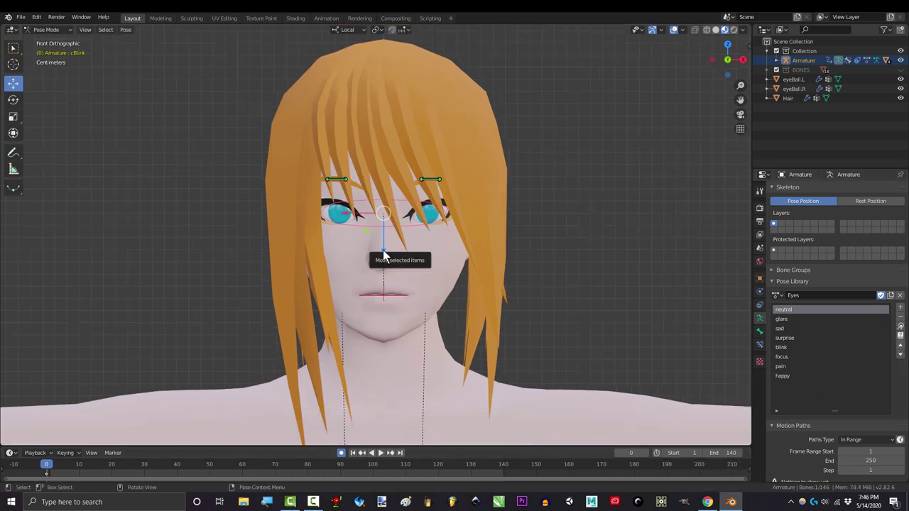
Step: Lower the cBlink control to close the eyes
drag(382, 254, 387, 291)
click(383, 293)
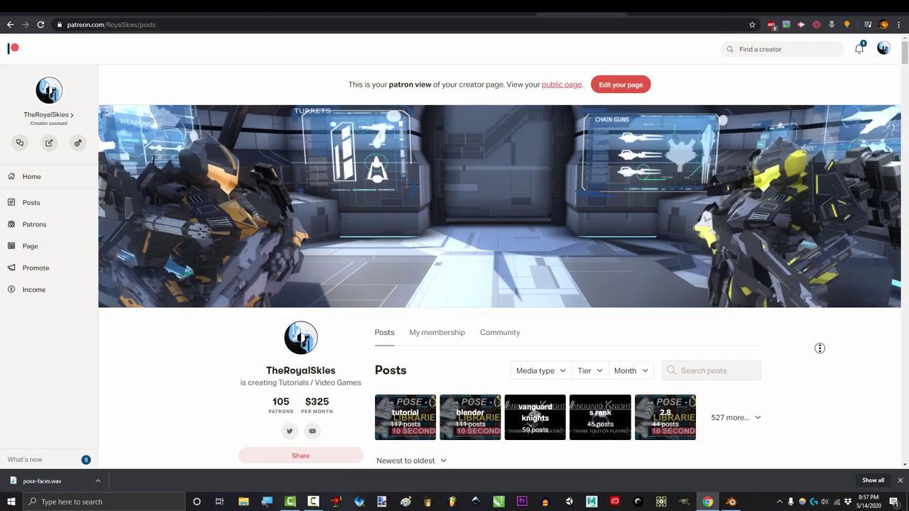
scroll(816, 375, down, 1)
scroll(816, 376, down, 9)
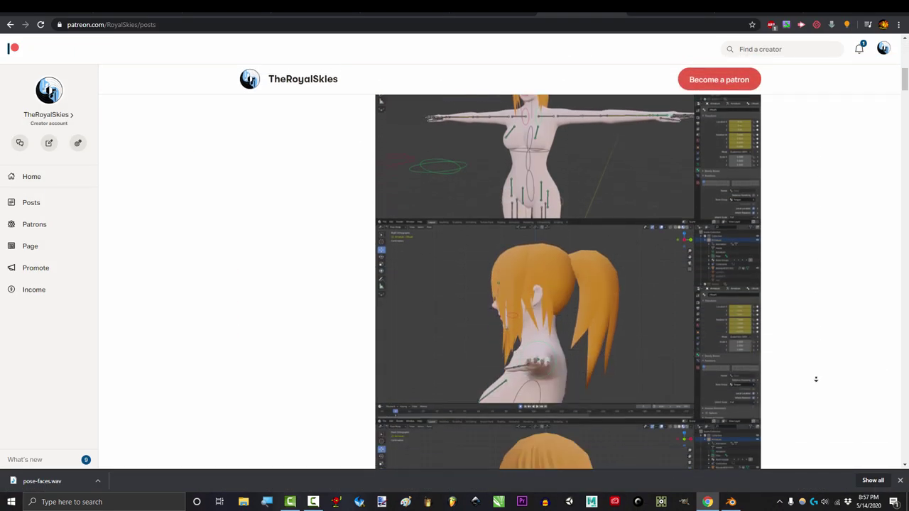
scroll(816, 379, down, 3)
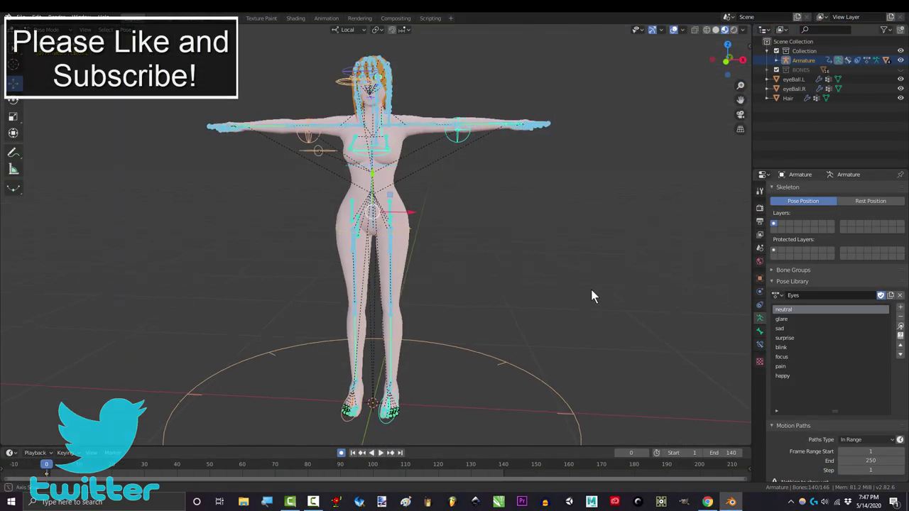
Step: Orbit the view around the full T-posed character rig
middle_drag(572, 312, 170, 340)
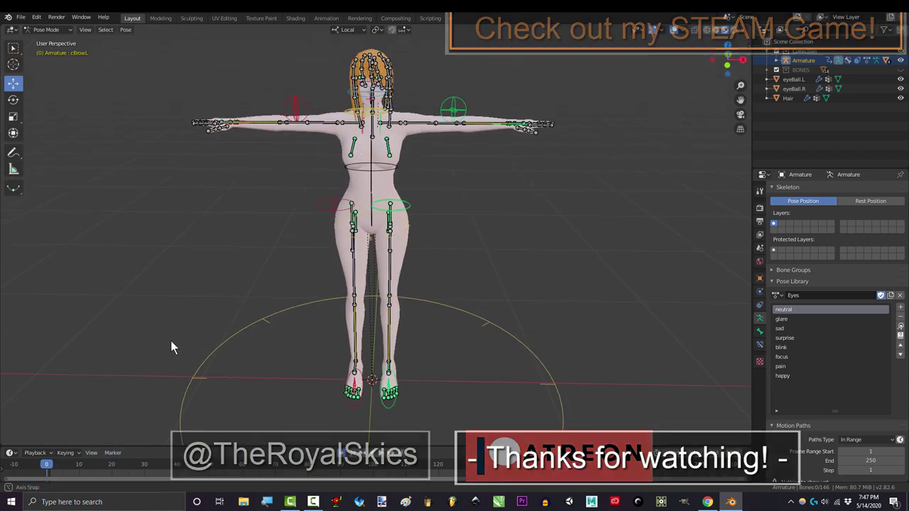